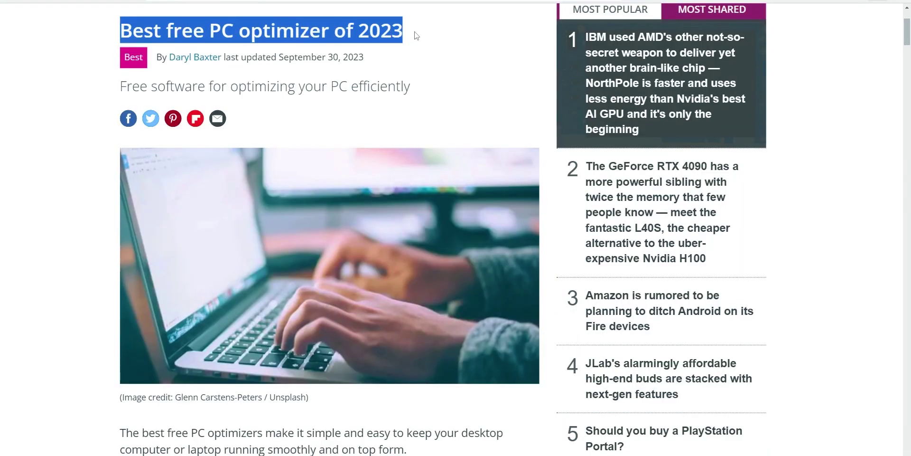
Look over the articles on the best PC optimizers and cleaners and the Windows 10 and Windows 11 system requirements
{"action": "left_click_drag", "start_coordinate": [77, 124], "coordinate": [345, 125]}
{"action": "left_click_drag", "start_coordinate": [107, 97], "coordinate": [596, 111]}
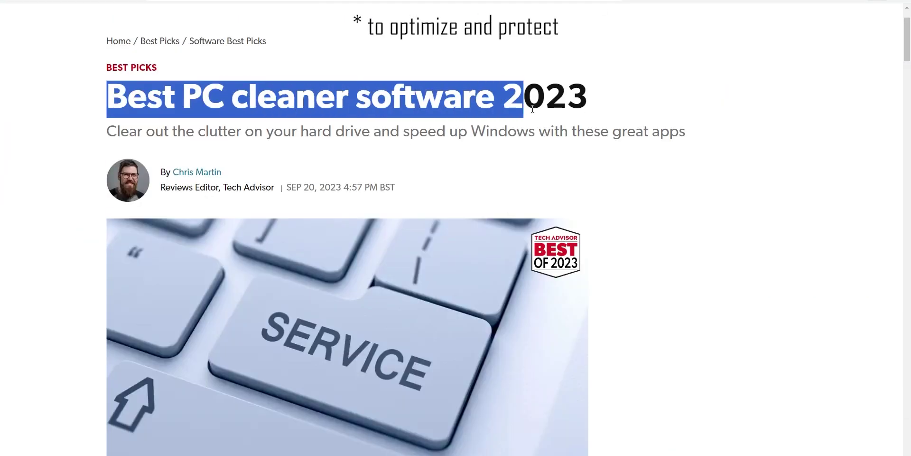
{"action": "left_click", "coordinate": [640, 109]}
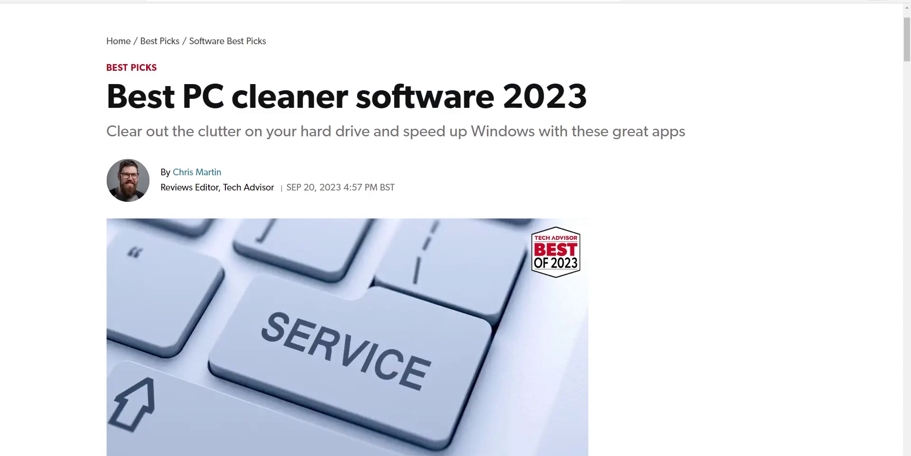
{"action": "left_click_drag", "start_coordinate": [139, 152], "coordinate": [214, 153]}
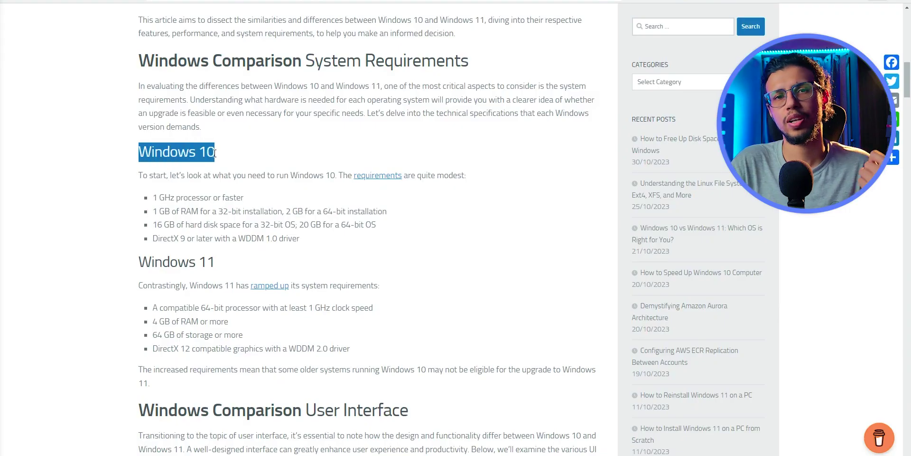
{"action": "left_click", "coordinate": [142, 262]}
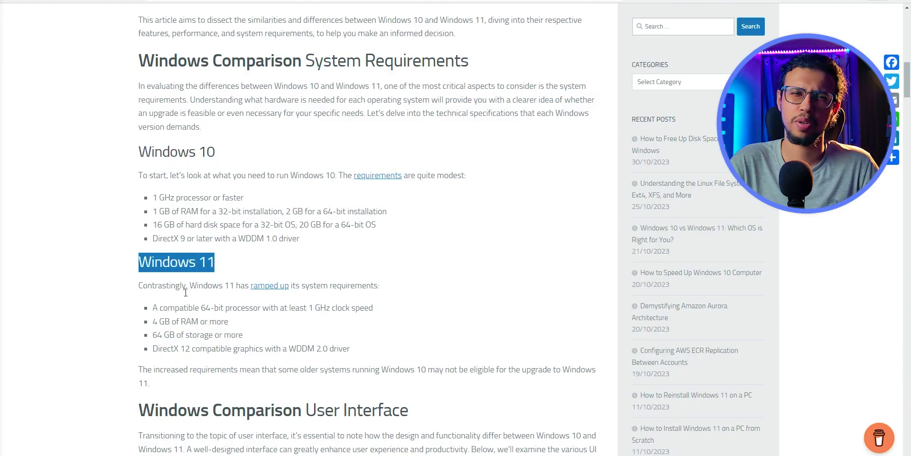
{"action": "left_click", "coordinate": [178, 336]}
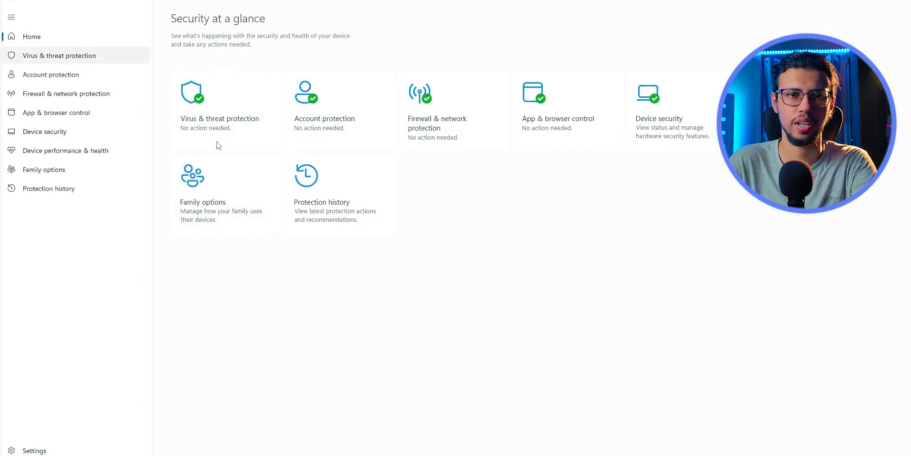
Open the protection history in Windows Security and look through all recent items
{"action": "left_click", "coordinate": [219, 145]}
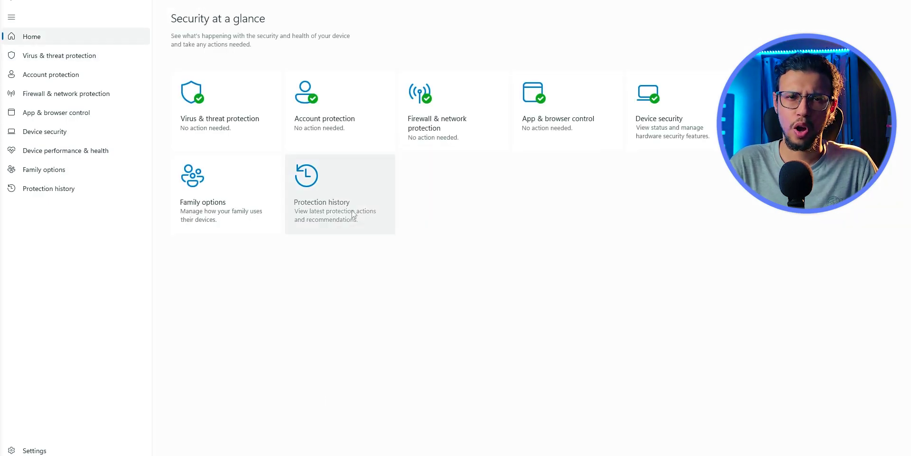
{"action": "left_click", "coordinate": [356, 159]}
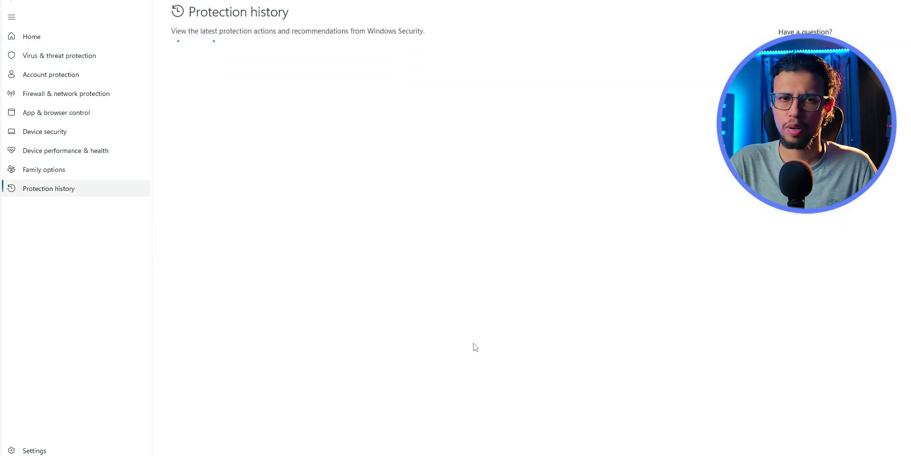
{"action": "scroll", "coordinate": [278, 199], "scroll_direction": "down", "scroll_amount": 10}
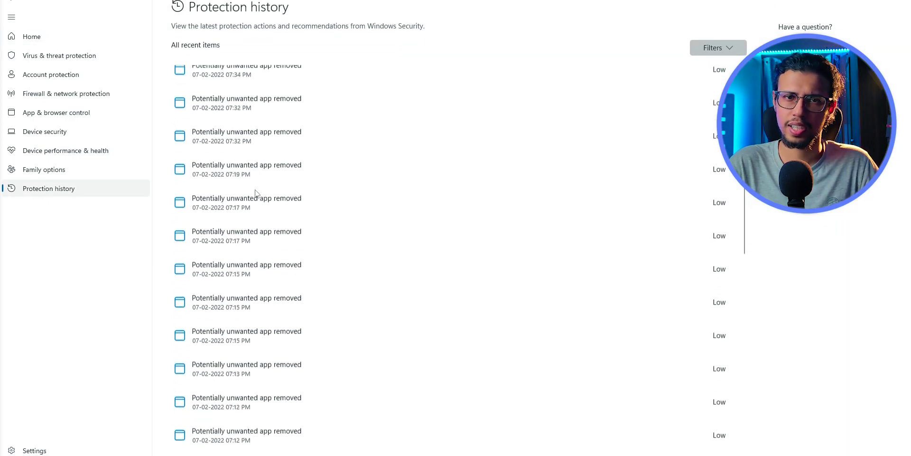
{"action": "scroll", "coordinate": [275, 284], "scroll_direction": "down", "scroll_amount": 3}
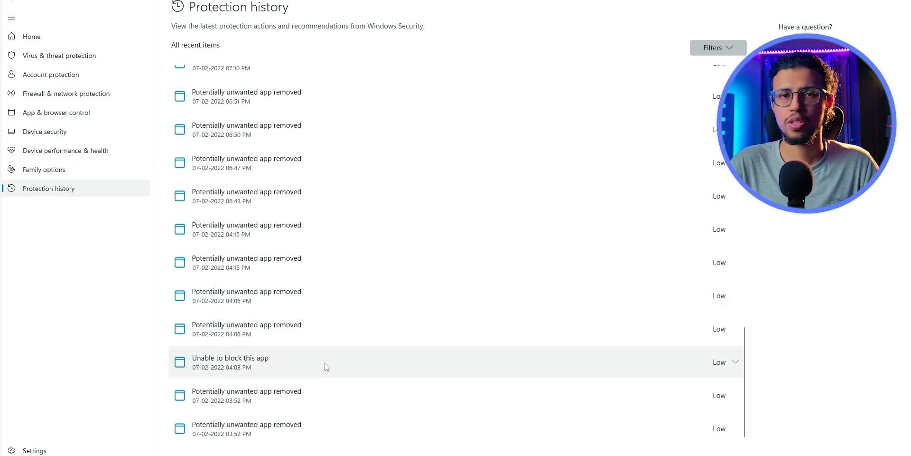
{"action": "scroll", "coordinate": [326, 366], "scroll_direction": "up", "scroll_amount": 2}
{"action": "scroll", "coordinate": [326, 366], "scroll_direction": "up", "scroll_amount": 10}
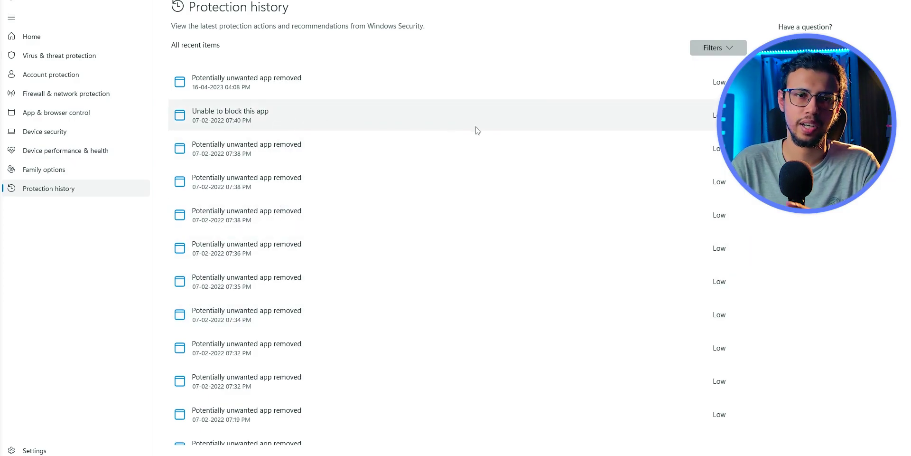
{"action": "left_click", "coordinate": [285, 114]}
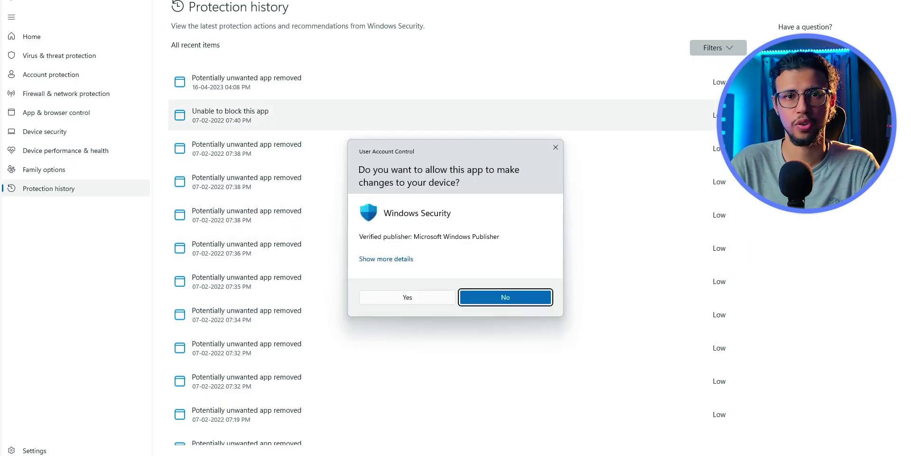
{"action": "left_click", "coordinate": [427, 299]}
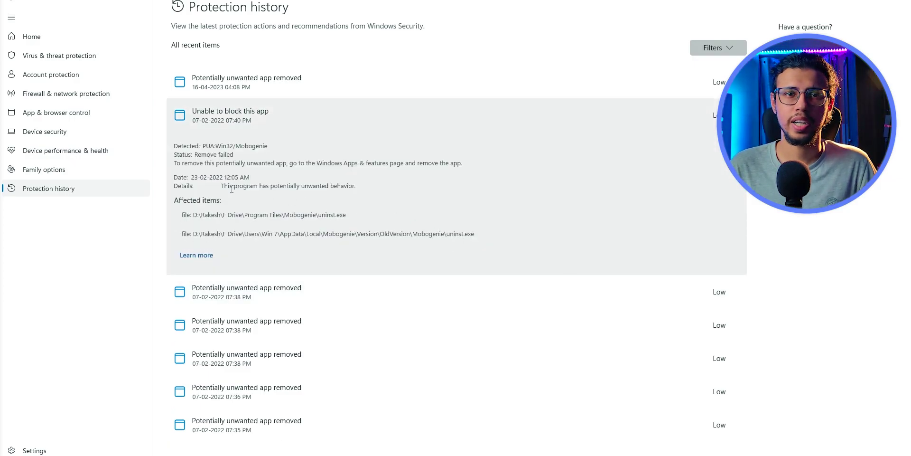
{"action": "left_click", "coordinate": [378, 191]}
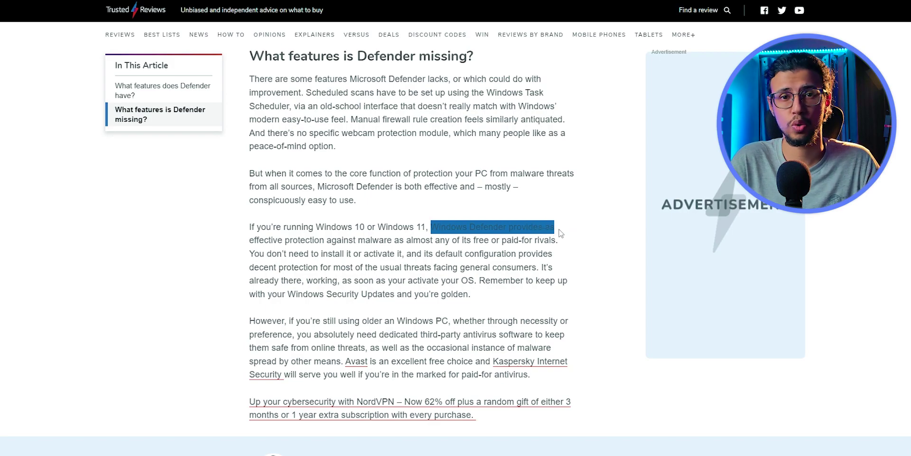
Read the web articles on Windows Defender's malware protection, antivirus virus definitions and how regularly Defender's definitions are updated
{"action": "left_click_drag", "start_coordinate": [250, 240], "coordinate": [275, 245]}
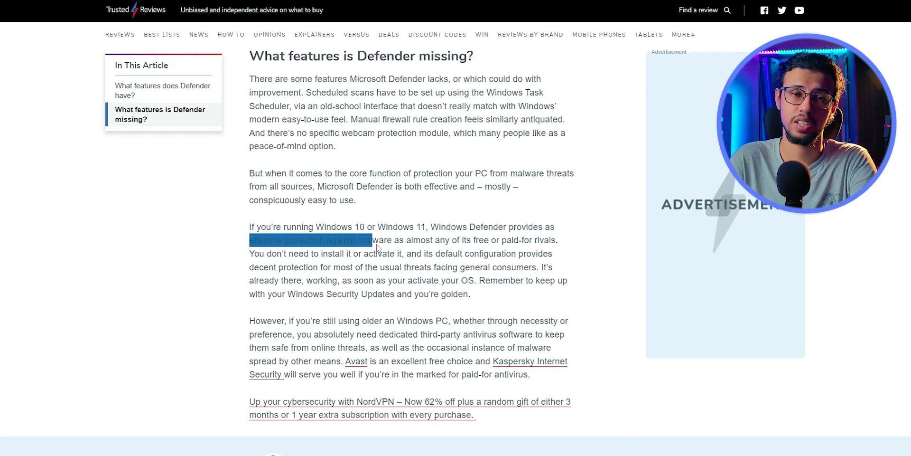
{"action": "left_click", "coordinate": [558, 245]}
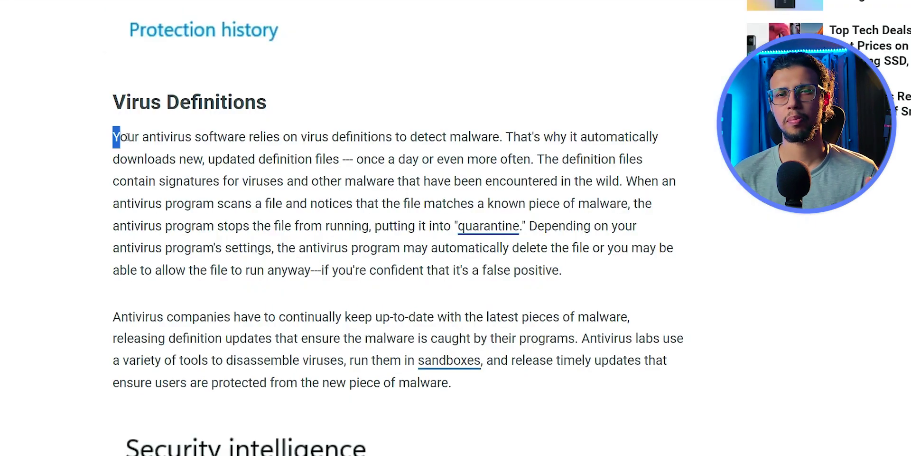
{"action": "left_click_drag", "start_coordinate": [114, 137], "coordinate": [387, 141]}
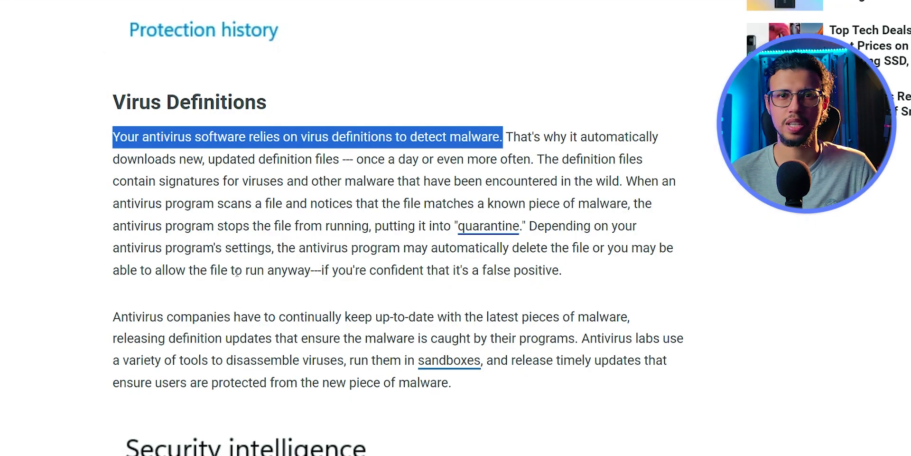
{"action": "left_click_drag", "start_coordinate": [113, 180], "coordinate": [228, 187]}
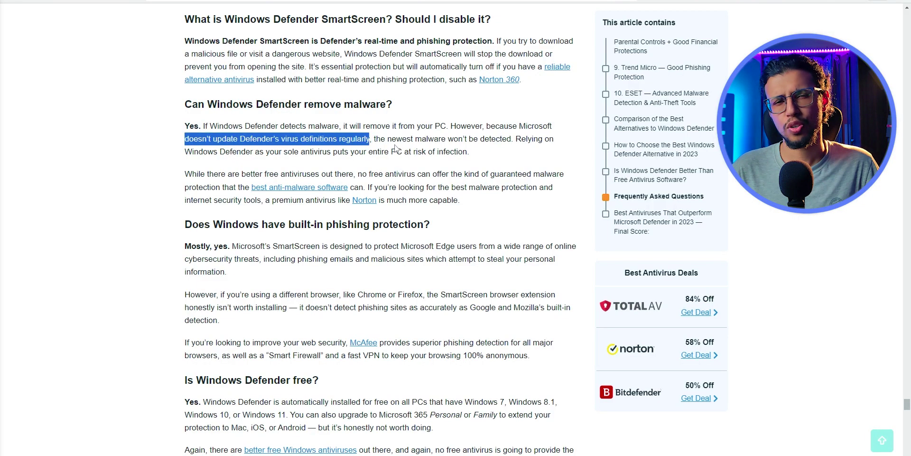
{"action": "left_click_drag", "start_coordinate": [388, 139], "coordinate": [404, 139]}
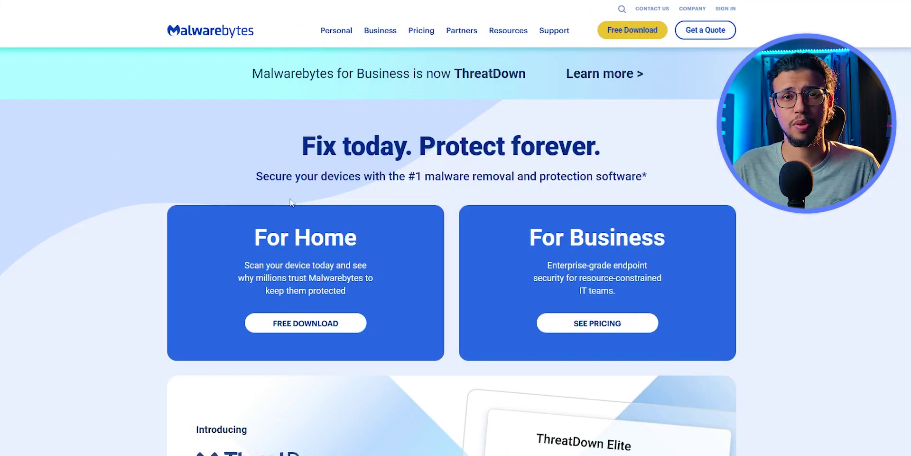
Look over the Malwarebytes and Norton websites and compare the Norton antivirus plans
{"action": "mouse_move", "coordinate": [334, 33]}
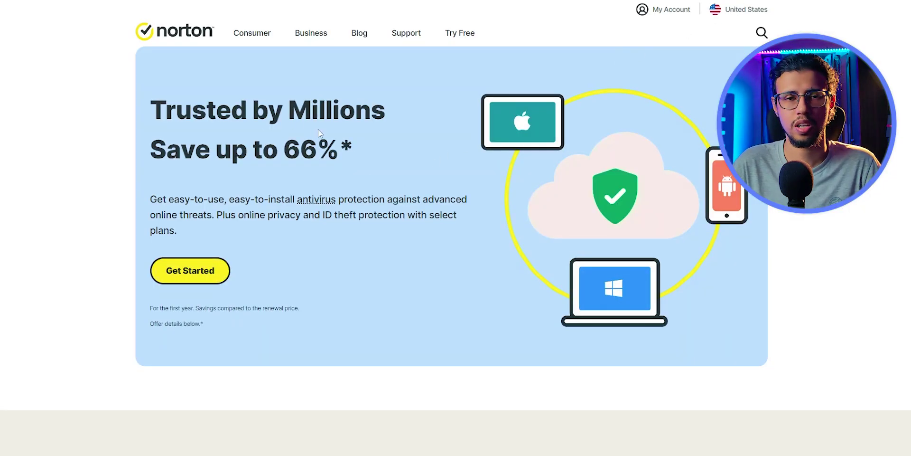
{"action": "scroll", "coordinate": [317, 130], "scroll_direction": "down", "scroll_amount": 10}
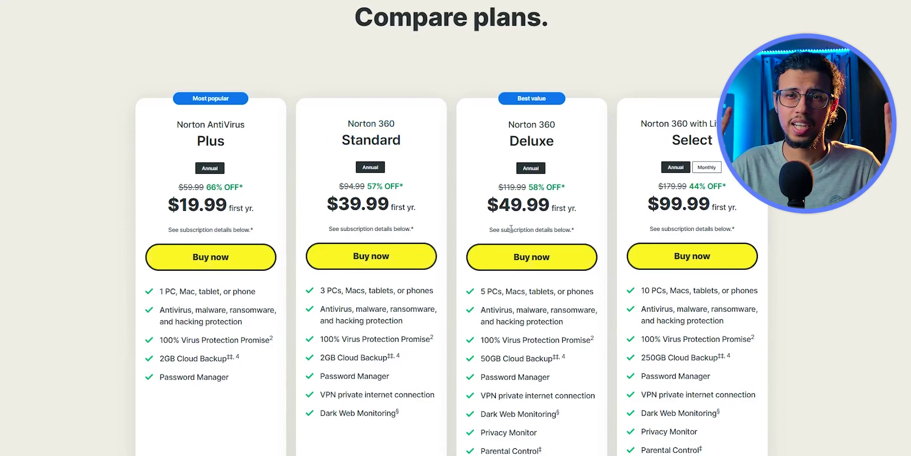
{"action": "scroll", "coordinate": [701, 303], "scroll_direction": "down", "scroll_amount": 12}
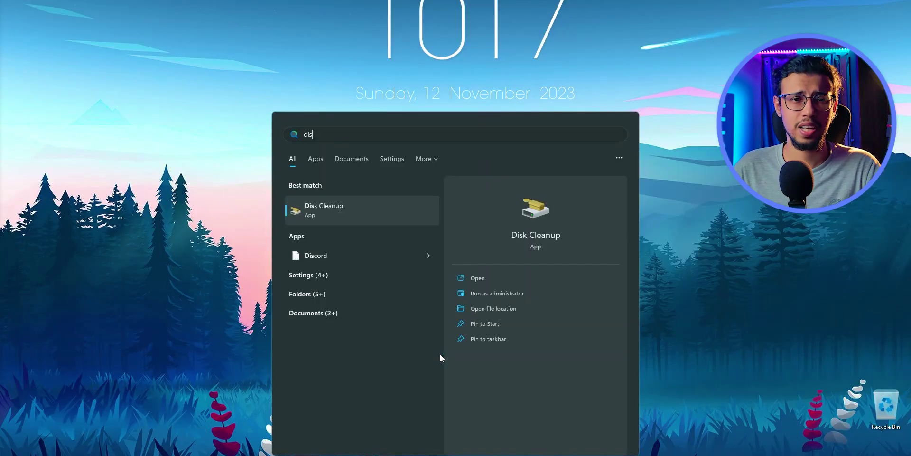
Launch Disk Cleanup from the Windows search and choose the Windows-SSD (C:) drive to clean up
{"action": "type", "text": "k cleanup"}
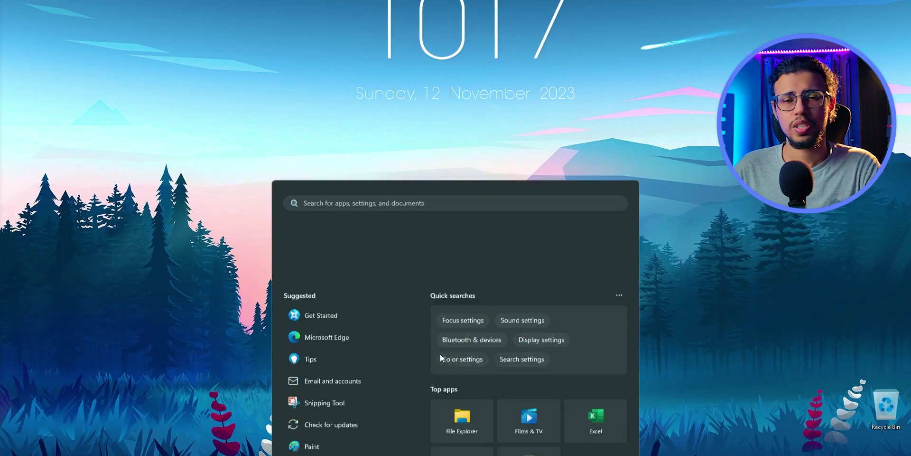
{"action": "left_click", "coordinate": [430, 220]}
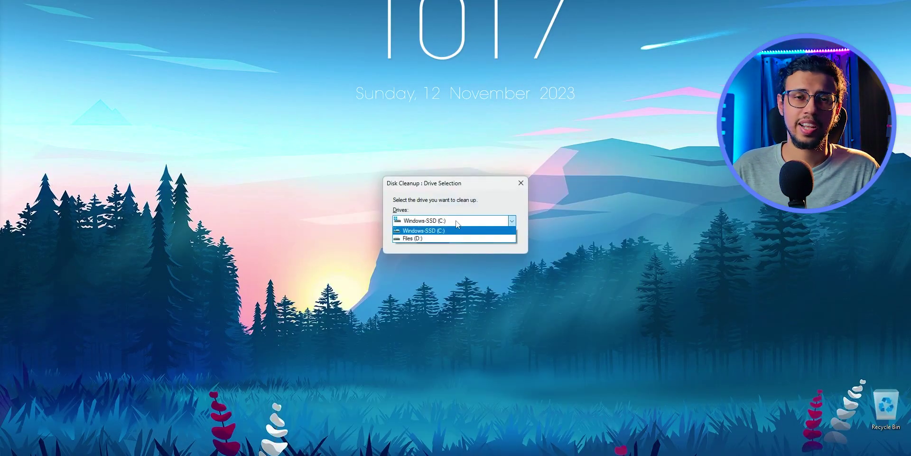
{"action": "left_click", "coordinate": [431, 231]}
{"action": "left_click", "coordinate": [433, 238]}
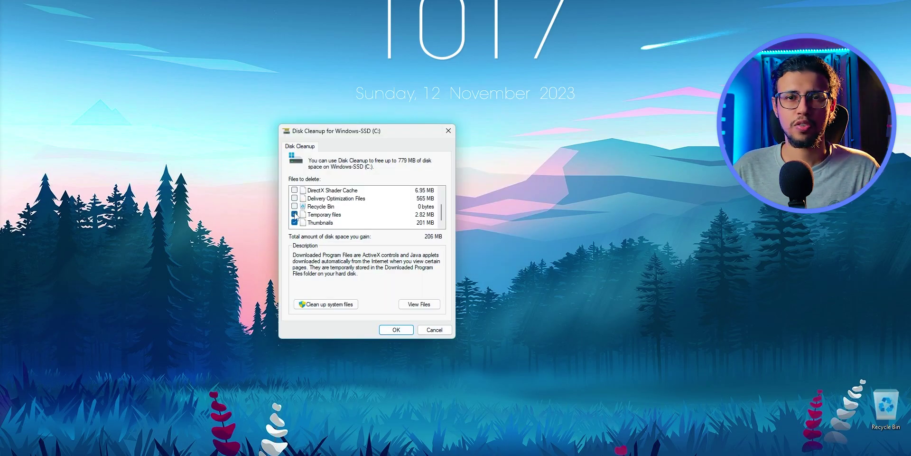
Include Delivery Optimization Files, Windows error reports and DirectX Shader Cache in the cleanup and permanently delete the selected files
{"action": "left_click", "coordinate": [295, 198]}
{"action": "scroll", "coordinate": [355, 219], "scroll_direction": "up", "scroll_amount": 1}
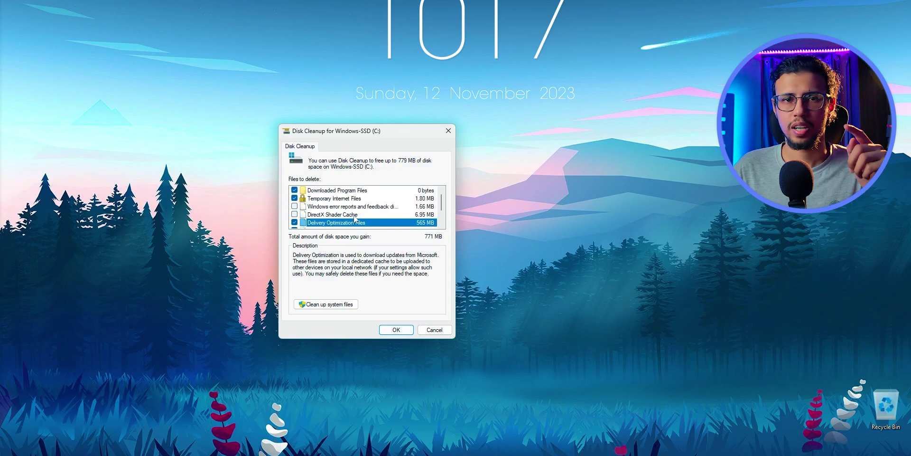
{"action": "left_click", "coordinate": [396, 329]}
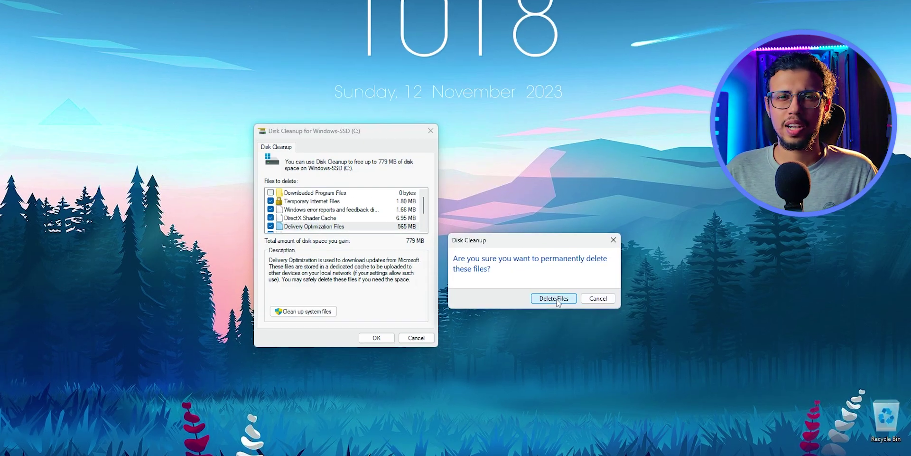
{"action": "left_click", "coordinate": [566, 292]}
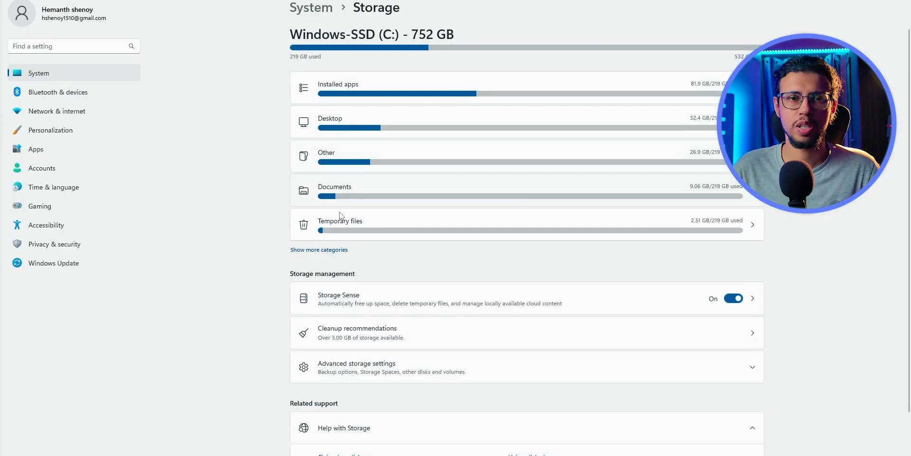
Open the Temporary files category of the Windows-SSD (C:) drive in the Storage settings
{"action": "left_click", "coordinate": [412, 221]}
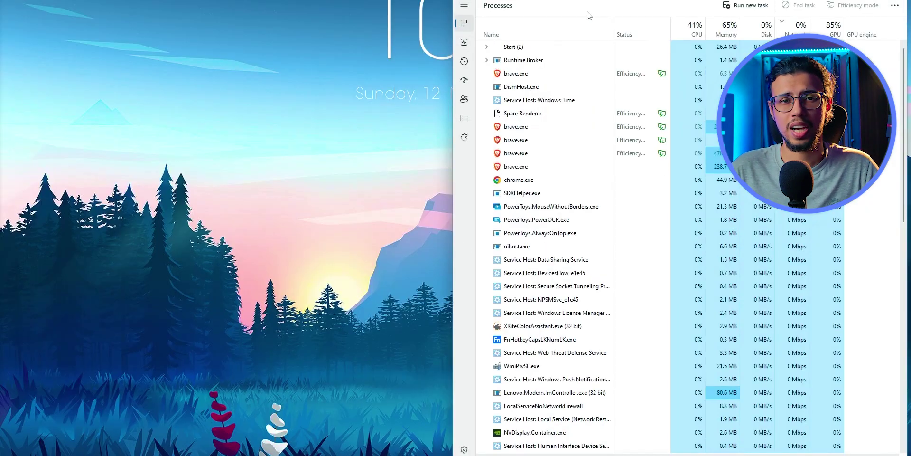
In a maximized Task Manager, sort the processes by memory use and end the Microsoft Edge task
{"action": "left_click", "coordinate": [464, 80]}
{"action": "key", "text": "super+Up"}
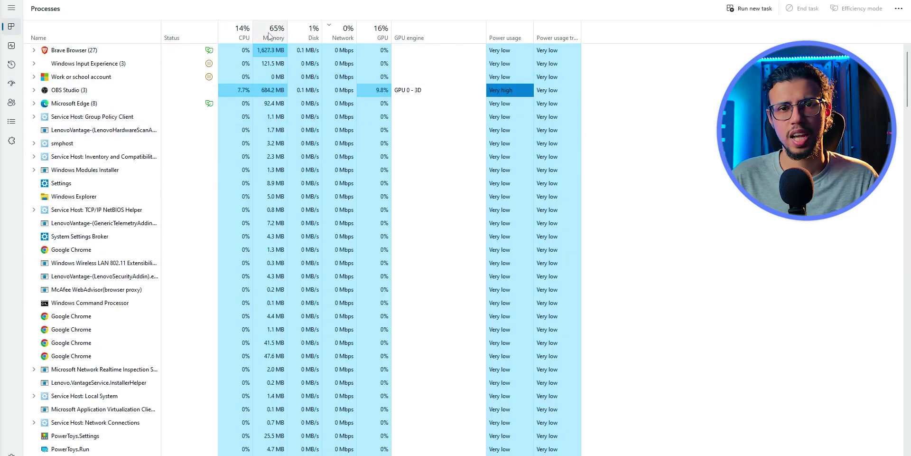
{"action": "left_click", "coordinate": [273, 35]}
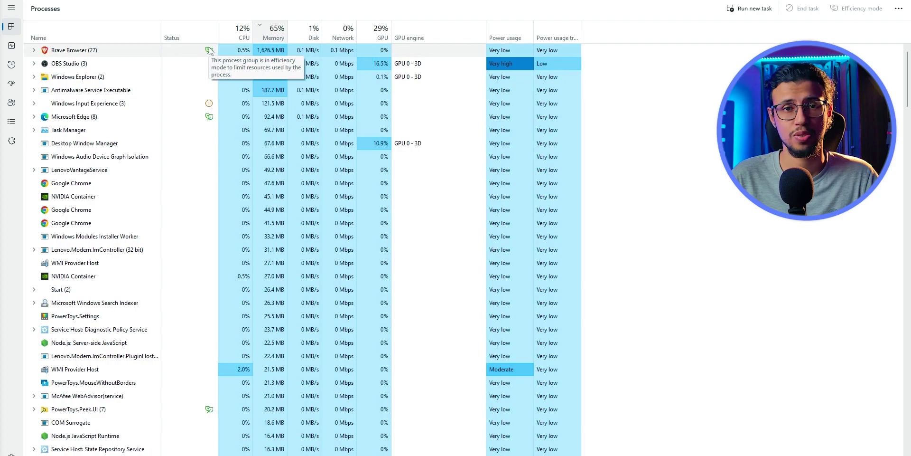
{"action": "right_click", "coordinate": [136, 120]}
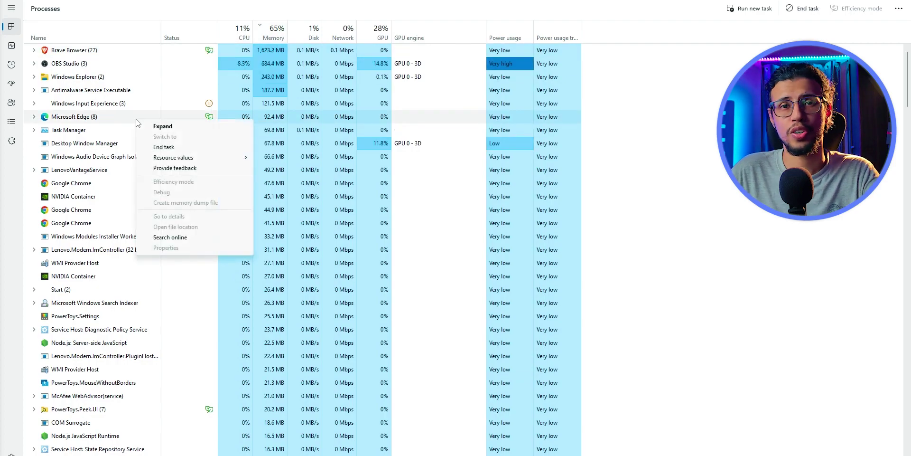
{"action": "left_click", "coordinate": [157, 147]}
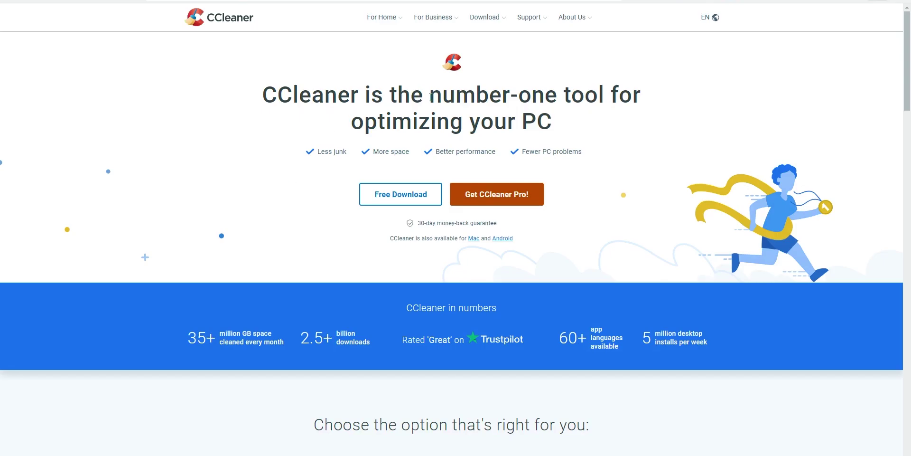
Examine the CCleaner website and compare the features and prices of its Free, Professional and Professional Plus plans
{"action": "left_click_drag", "start_coordinate": [431, 98], "coordinate": [619, 98]}
{"action": "left_click", "coordinate": [632, 123]}
{"action": "scroll", "coordinate": [373, 179], "scroll_direction": "down", "scroll_amount": 7}
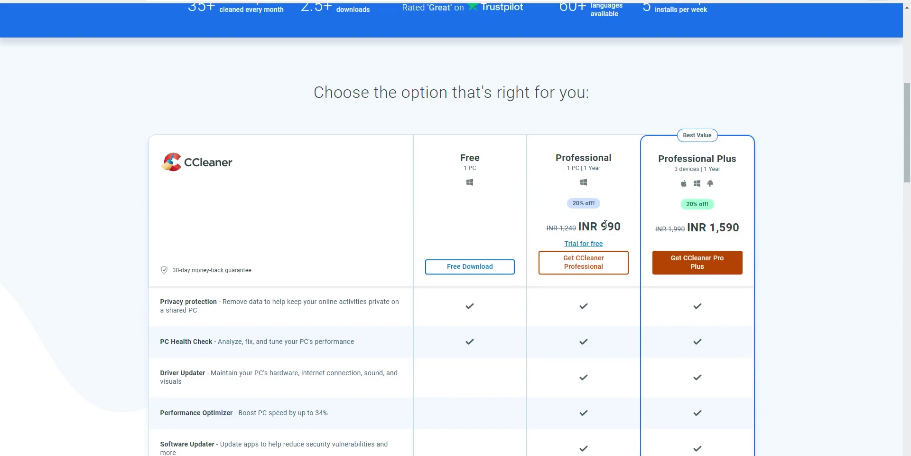
{"action": "scroll", "coordinate": [683, 261], "scroll_direction": "down", "scroll_amount": 7}
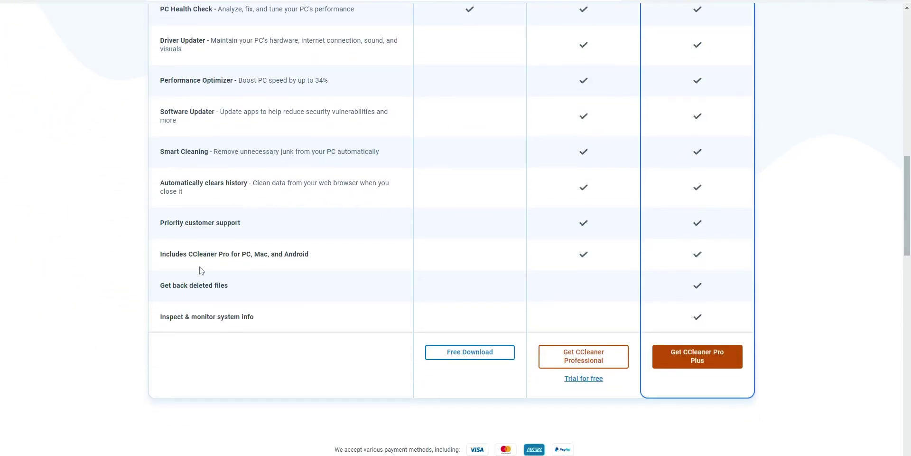
{"action": "scroll", "coordinate": [199, 270], "scroll_direction": "up", "scroll_amount": 3}
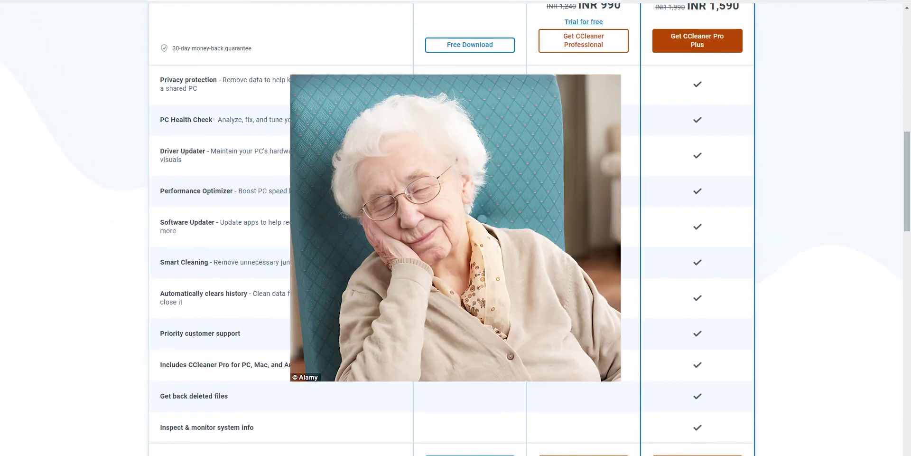
Review the remaining features in the CCleaner plan comparison table
{"action": "scroll", "coordinate": [194, 346], "scroll_direction": "down", "scroll_amount": 5}
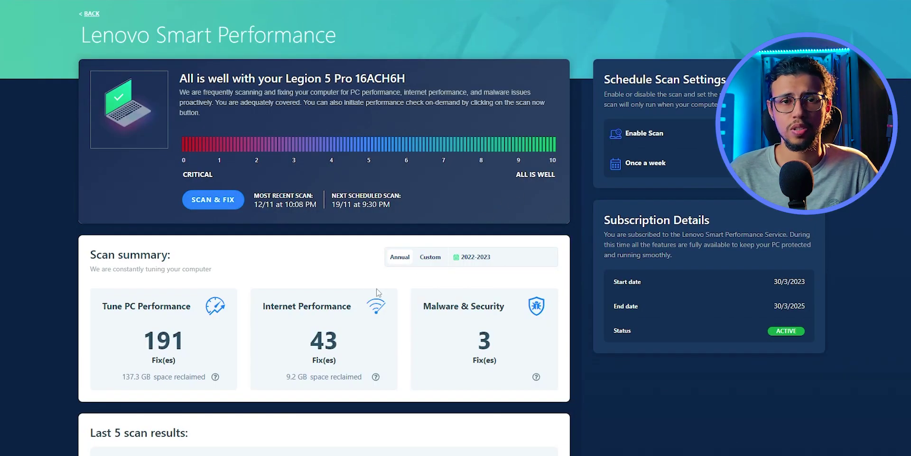
Open the 12/11/2023 scan result in Lenovo Smart Performance and expand its Tune PC Performance details
{"action": "scroll", "coordinate": [215, 259], "scroll_direction": "down", "scroll_amount": 3}
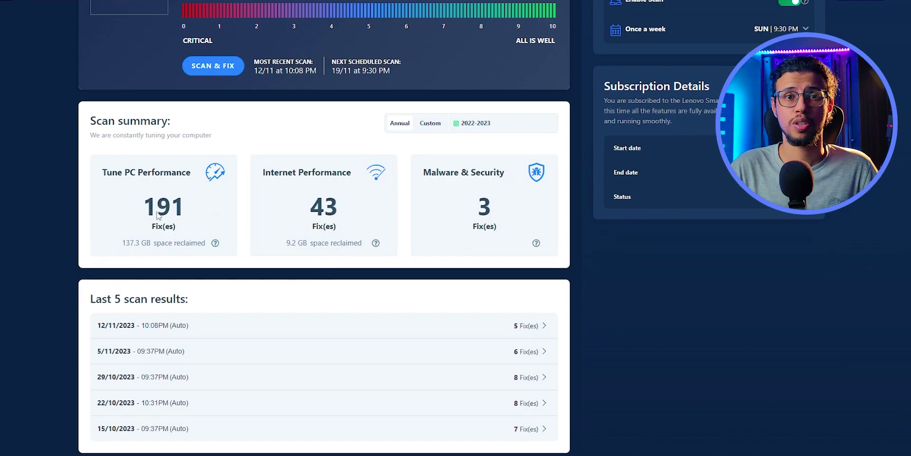
{"action": "left_click", "coordinate": [541, 332]}
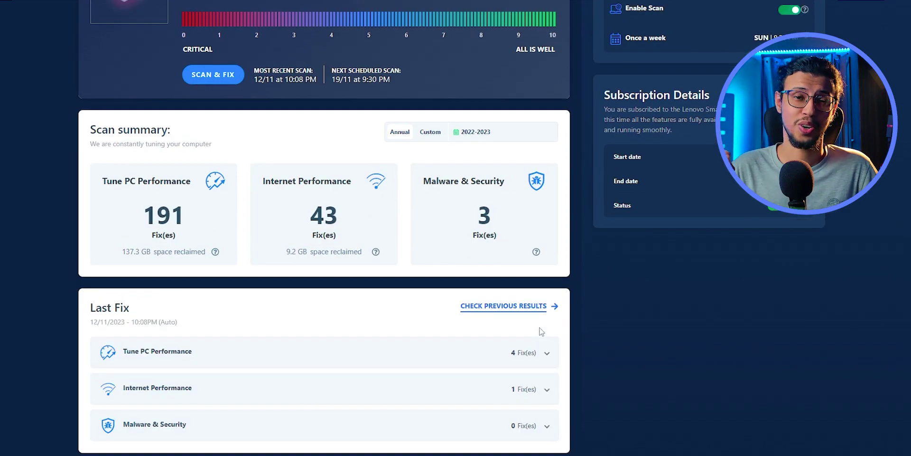
{"action": "left_click", "coordinate": [509, 351]}
{"action": "scroll", "coordinate": [285, 284], "scroll_direction": "down", "scroll_amount": 3}
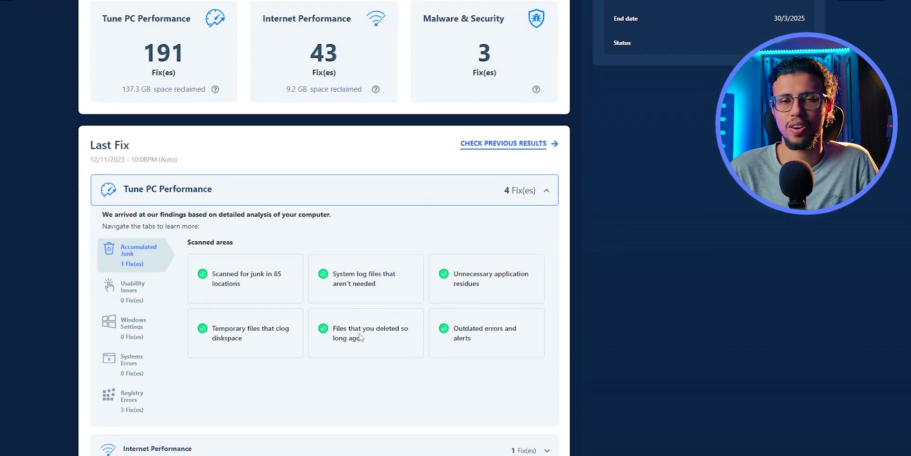
{"action": "scroll", "coordinate": [482, 332], "scroll_direction": "down", "scroll_amount": 1}
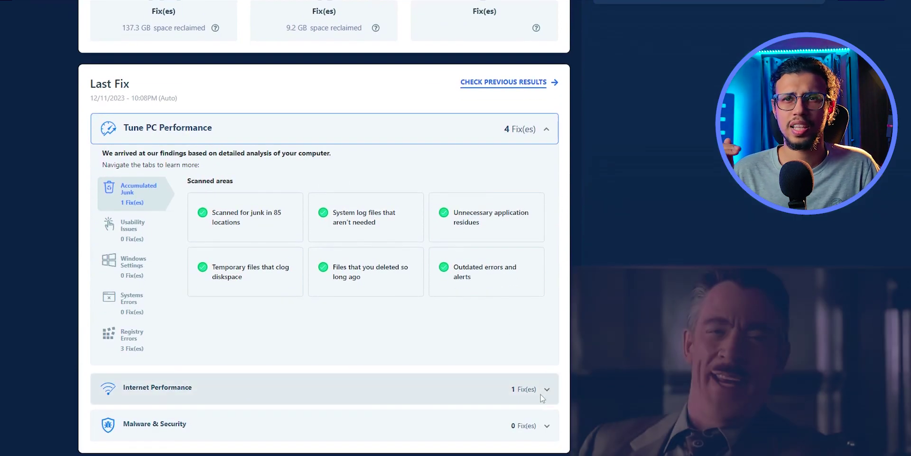
Expand the Internet Performance and Malware & Security sections of the last fix, and review the overall scan summary
{"action": "left_click", "coordinate": [536, 387]}
{"action": "left_click", "coordinate": [536, 425]}
{"action": "scroll", "coordinate": [536, 425], "scroll_direction": "up", "scroll_amount": 5}
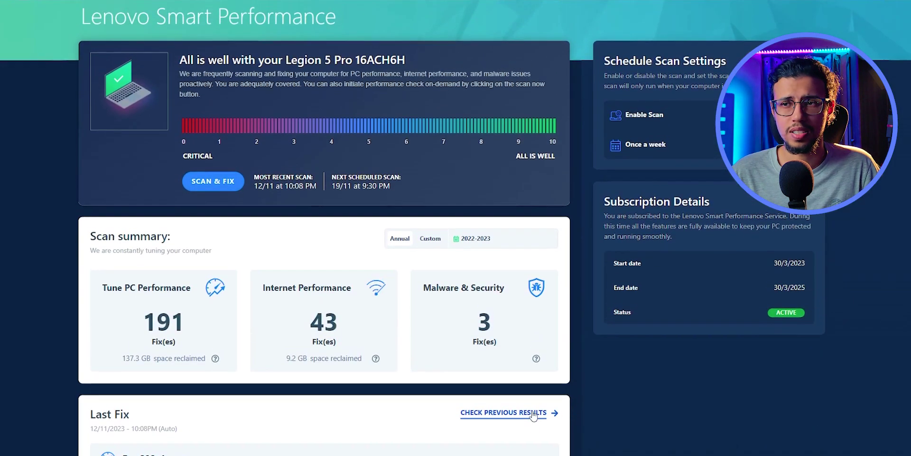
{"action": "scroll", "coordinate": [798, 337], "scroll_direction": "down", "scroll_amount": 3}
{"action": "scroll", "coordinate": [798, 337], "scroll_direction": "up", "scroll_amount": 3}
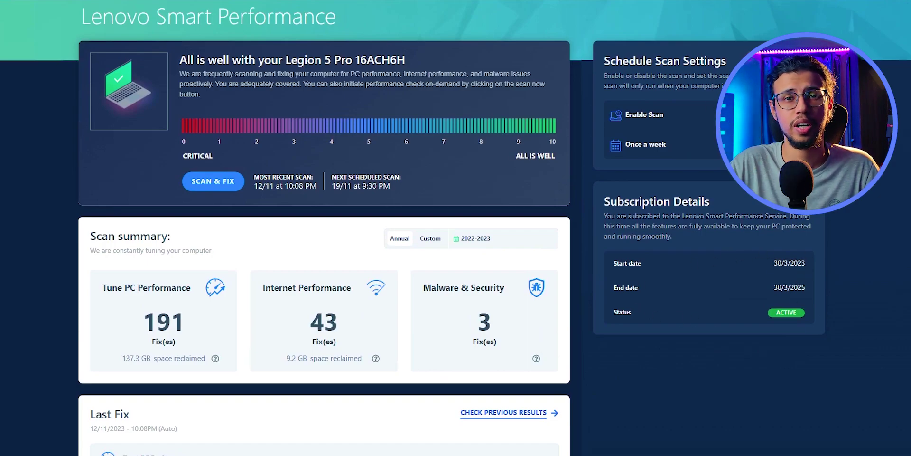
{"action": "scroll", "coordinate": [494, 364], "scroll_direction": "up", "scroll_amount": 1}
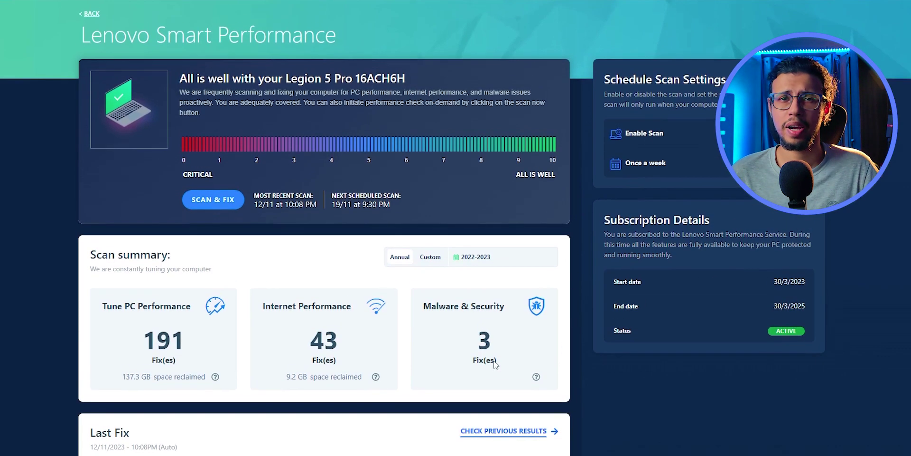